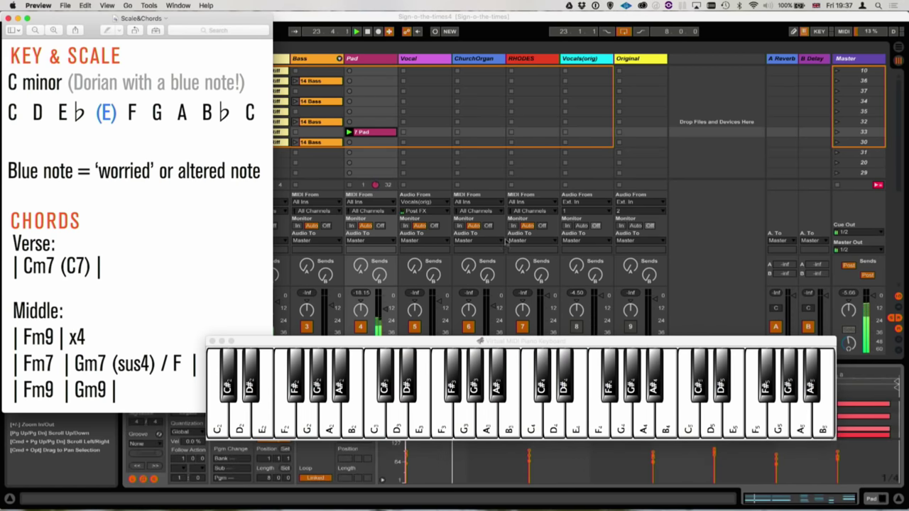
- Hide the Scale&Chords document and the virtual piano keyboard, and return to Ableton Live
left_click(17, 20)
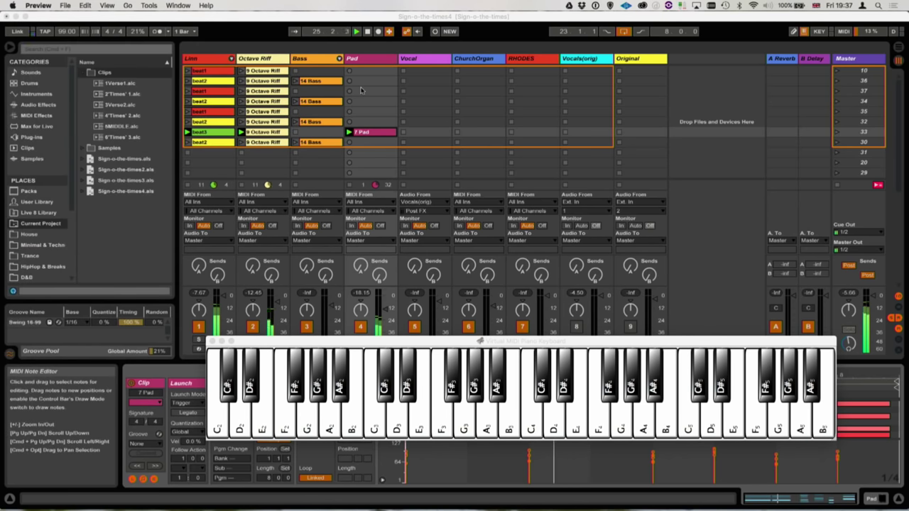
key("Left")
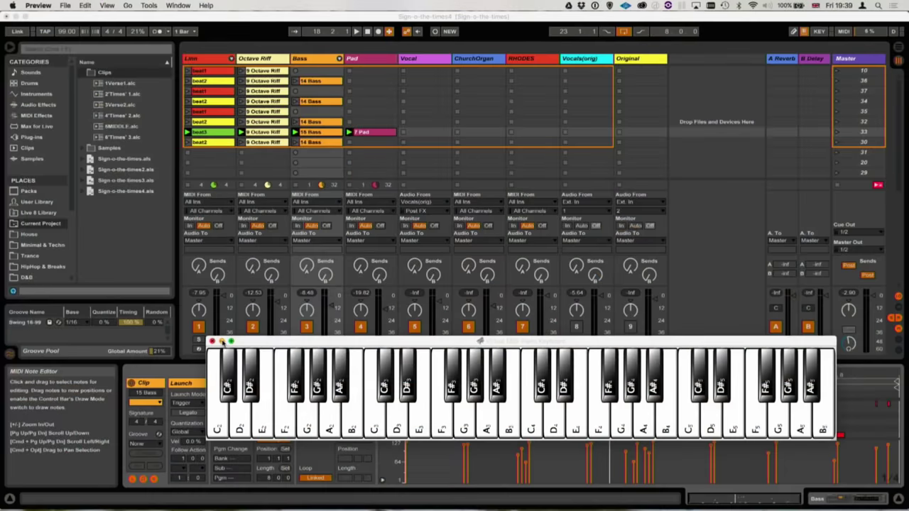
left_click(223, 341)
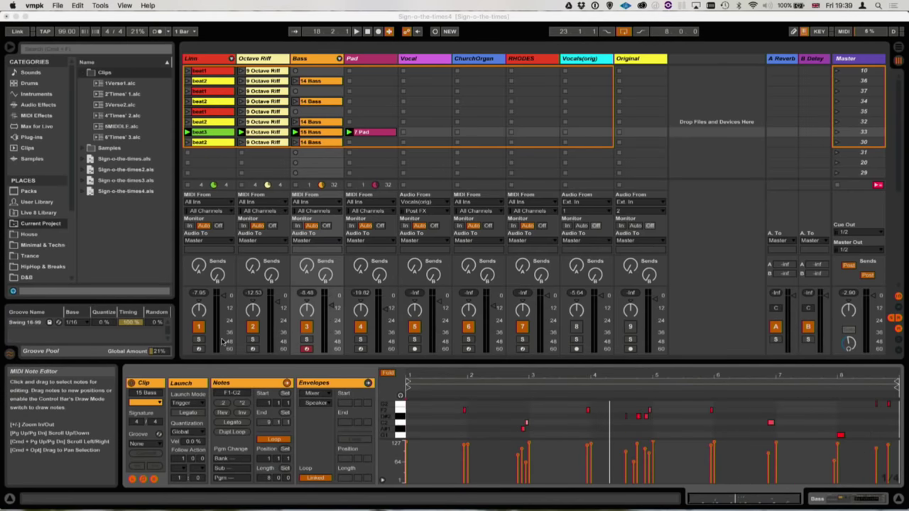
key("super+Tab")
key("super+Tab")
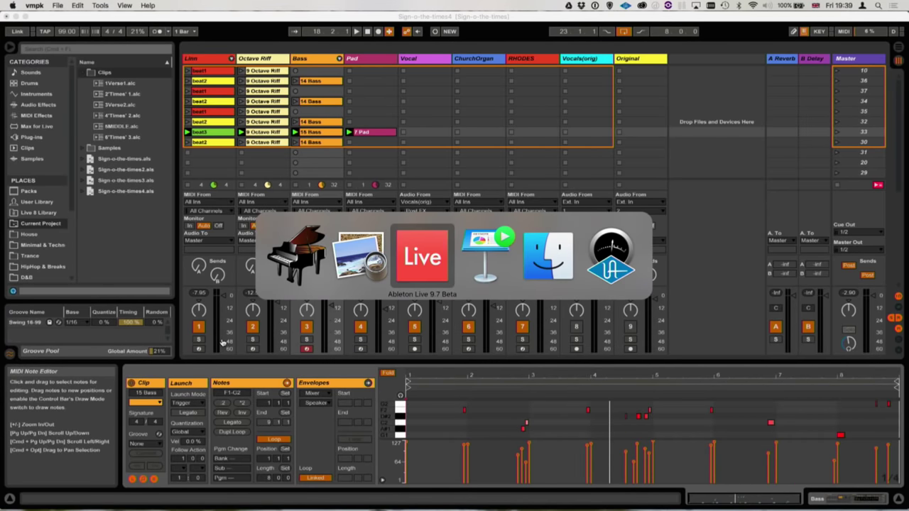
key("super+Tab")
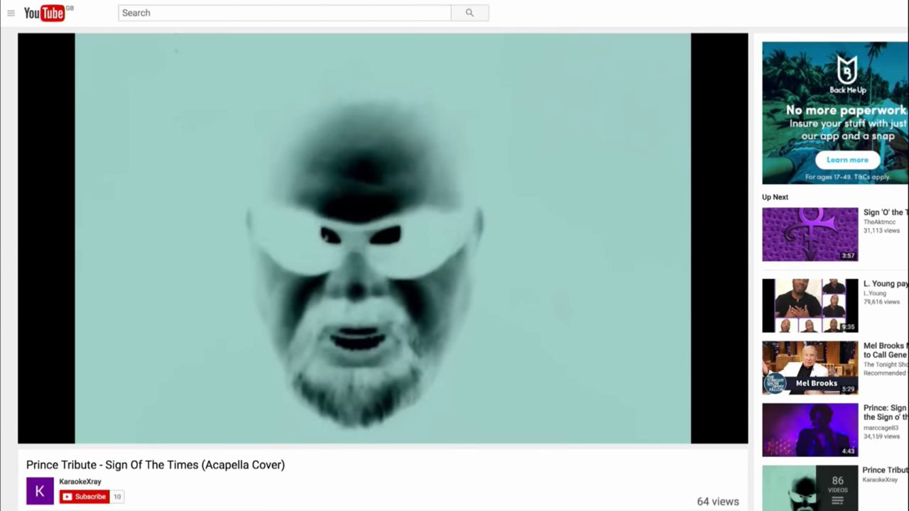
key("Escape")
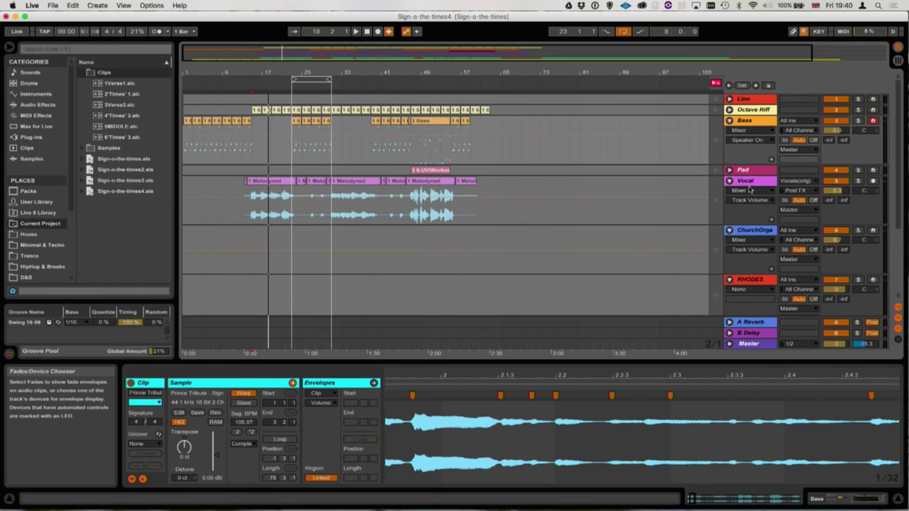
- Return playback to the arrangement with the start position at bar 15, and show the Vocal track's effects
left_click(716, 84)
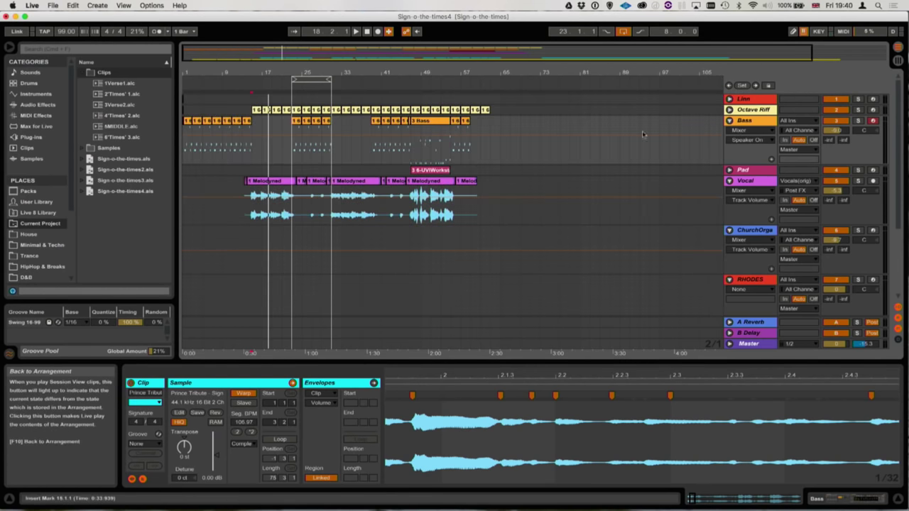
left_click_drag(268, 76, 205, 247)
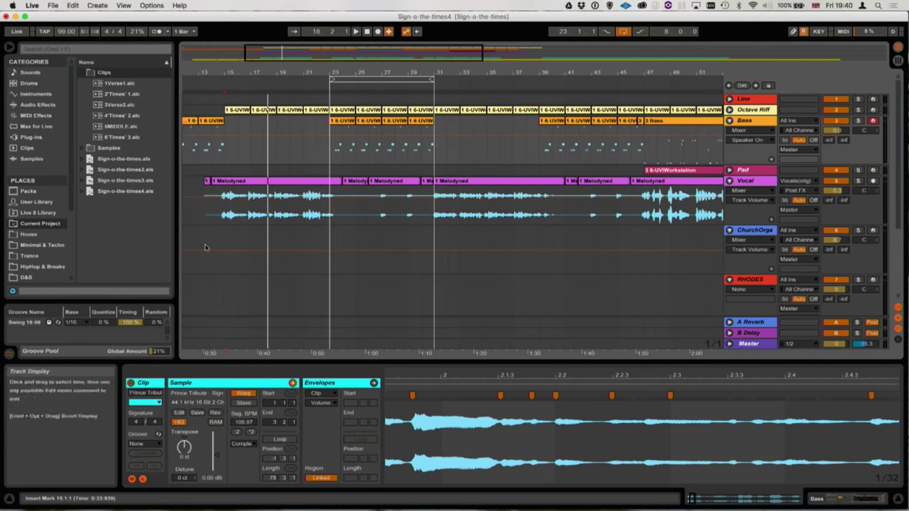
left_click(218, 215)
left_click(753, 183)
double_click(753, 186)
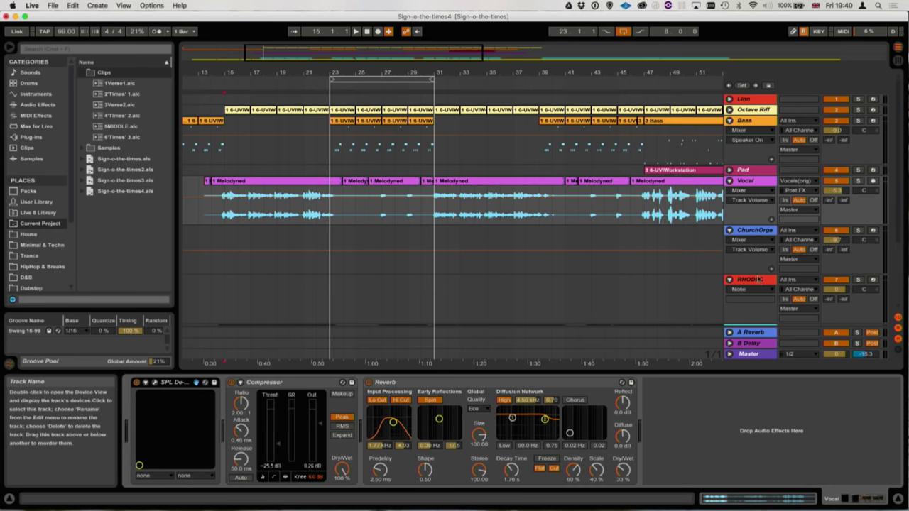
- Open the Melodyne editor on the Vocals(orig) track and play the vocal to examine its note pitches
scroll(763, 267, "down", 3)
left_click(753, 235)
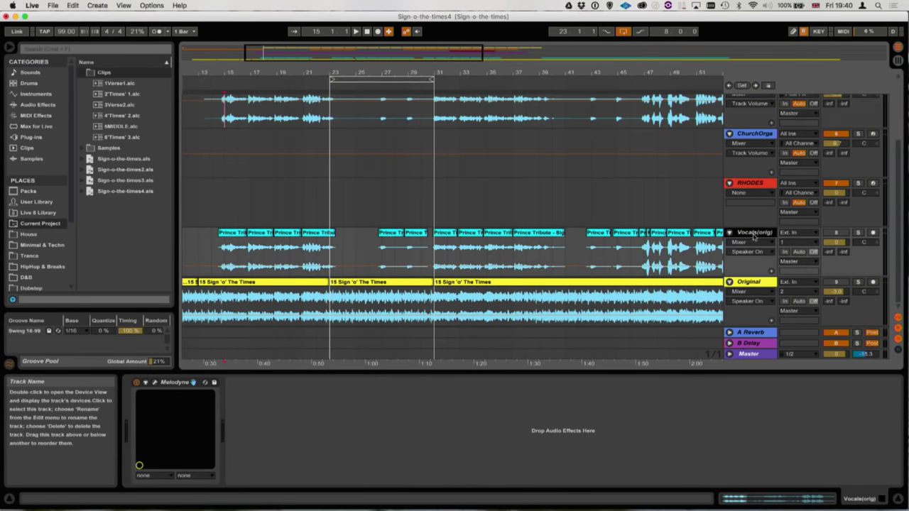
left_click(155, 384)
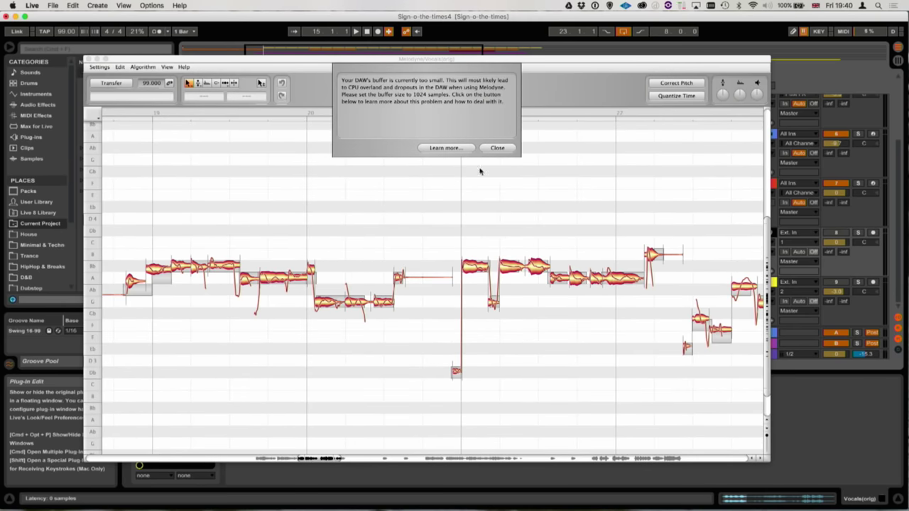
left_click(498, 148)
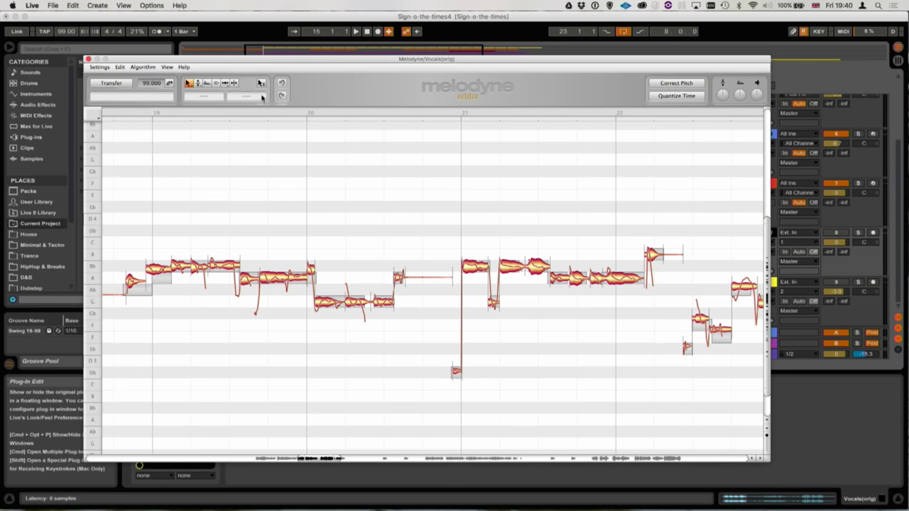
key("space")
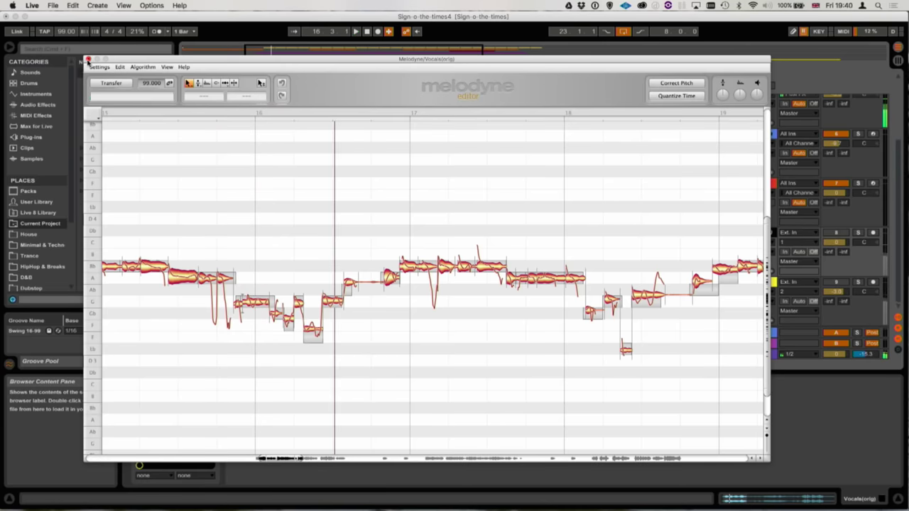
left_click(87, 59)
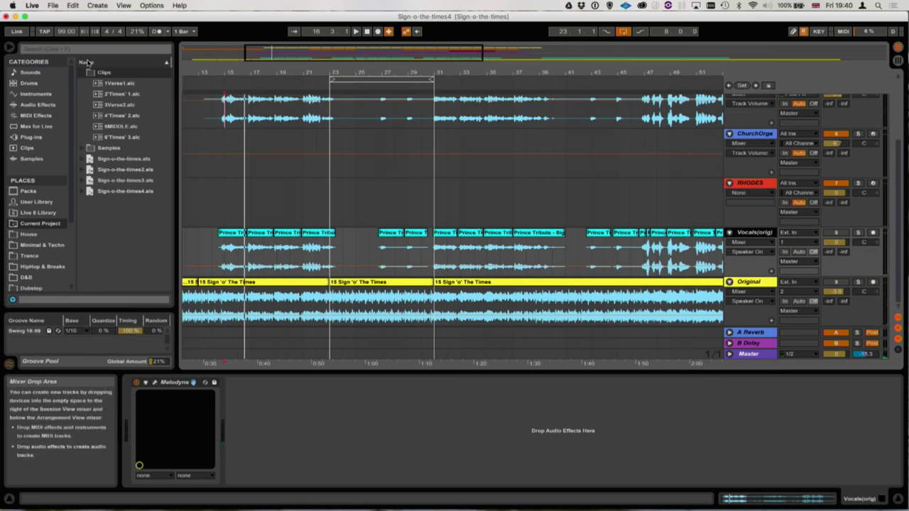
- In Session View, load the six vocal clips from 1Verse1 to 6'Times' 3 into consecutive Vocal track slots, scenes 37 to 30
key("Tab")
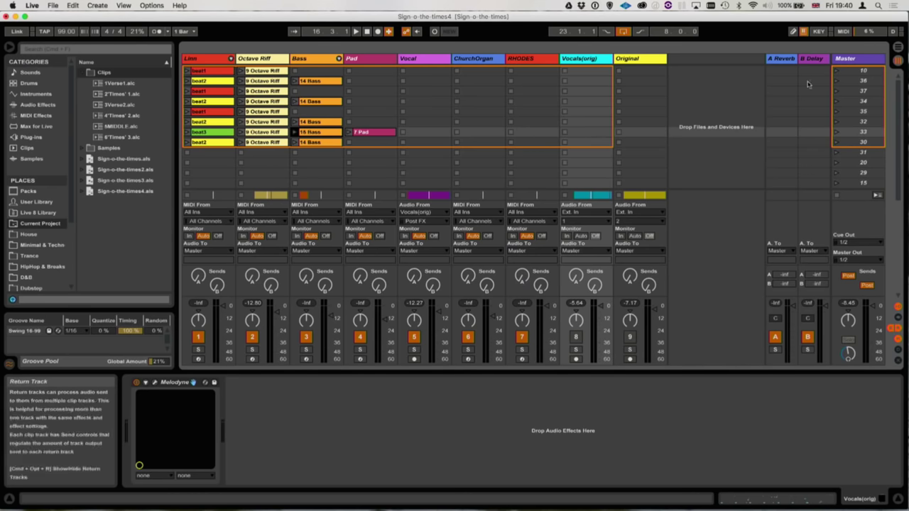
left_click(838, 92)
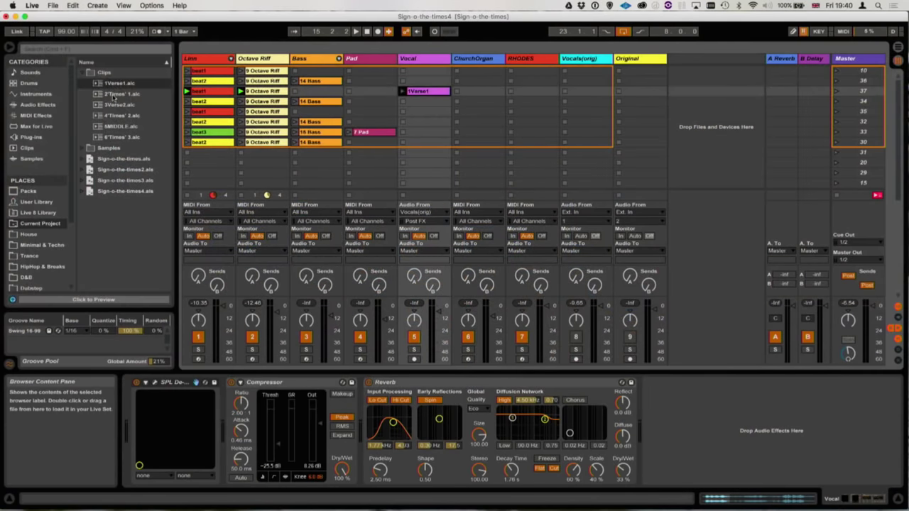
left_click_drag(113, 98, 425, 101)
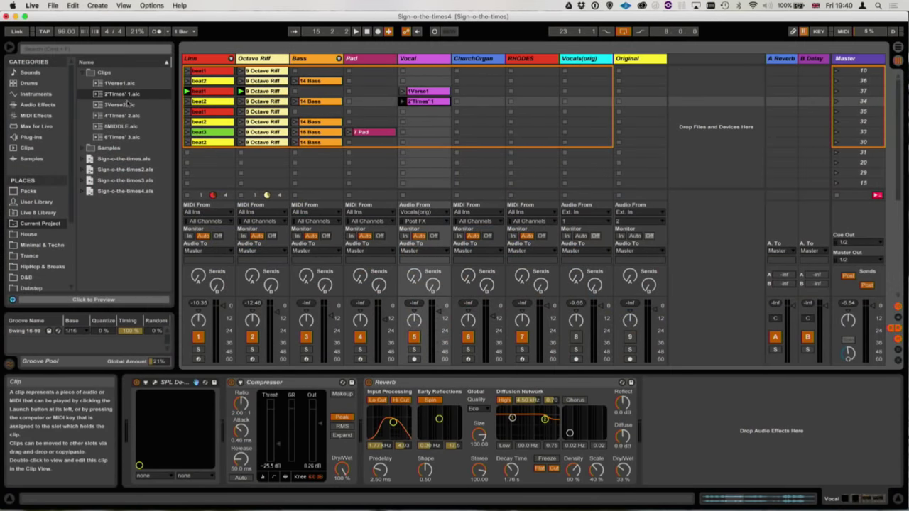
left_click_drag(126, 105, 425, 113)
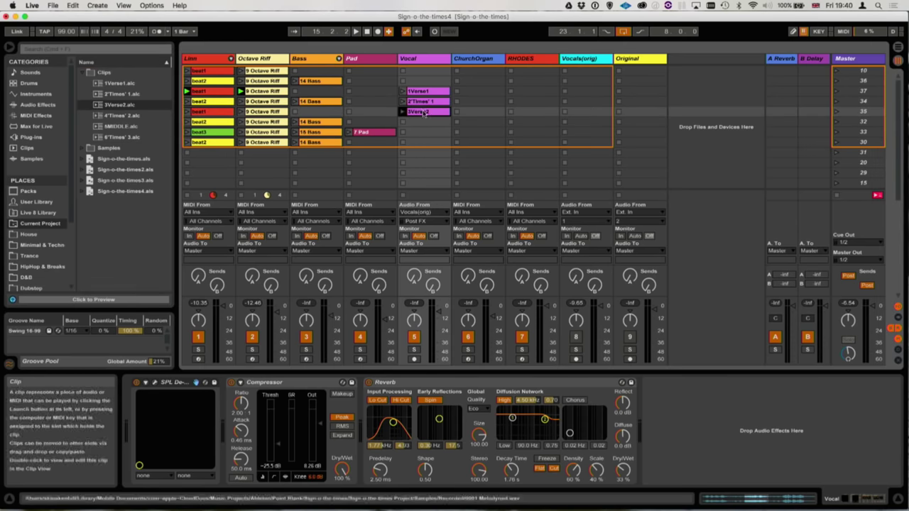
left_click_drag(123, 117, 425, 122)
left_click_drag(128, 125, 426, 132)
left_click_drag(117, 137, 425, 142)
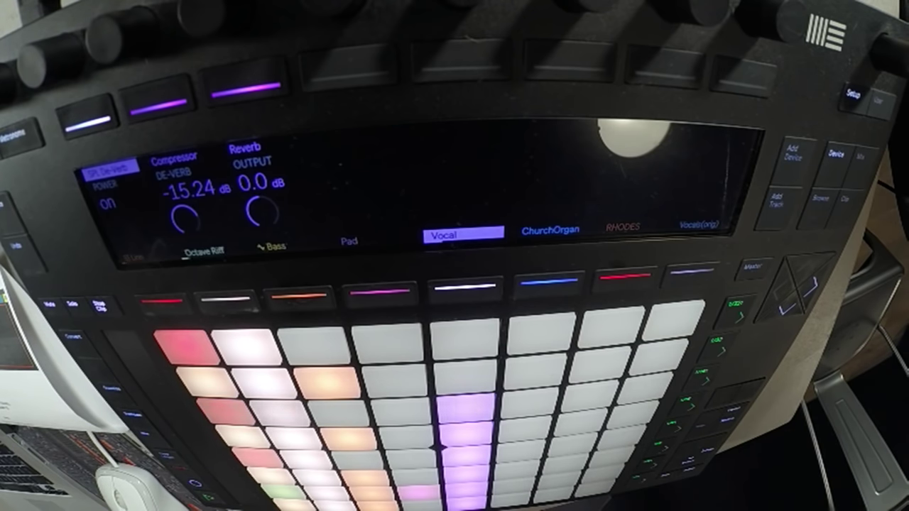
- Select the ChurchOrgan track and examine the Bellsynth1 program in its Korg M1 instrument
left_click(550, 281)
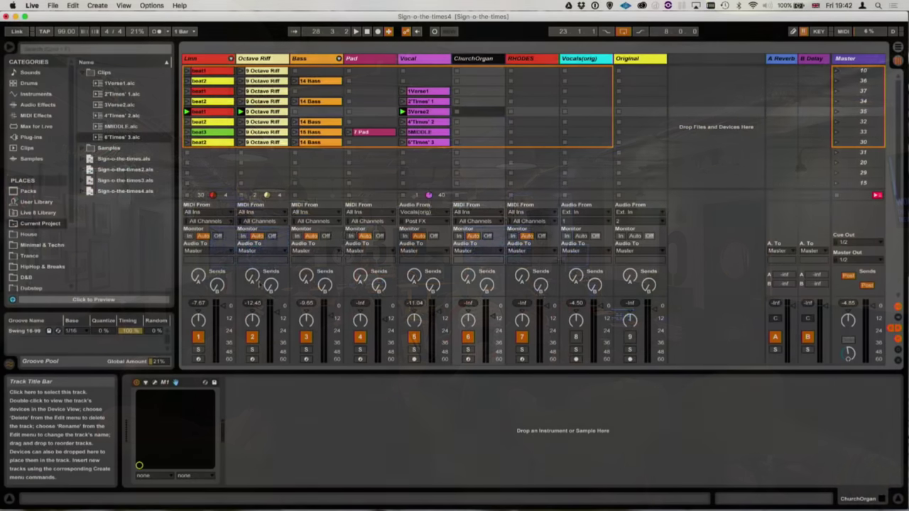
left_click(156, 383)
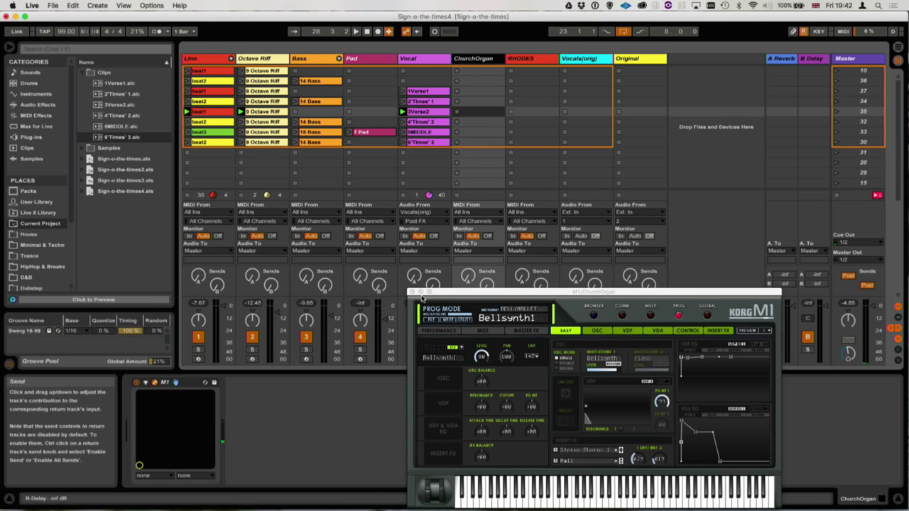
left_click(412, 293)
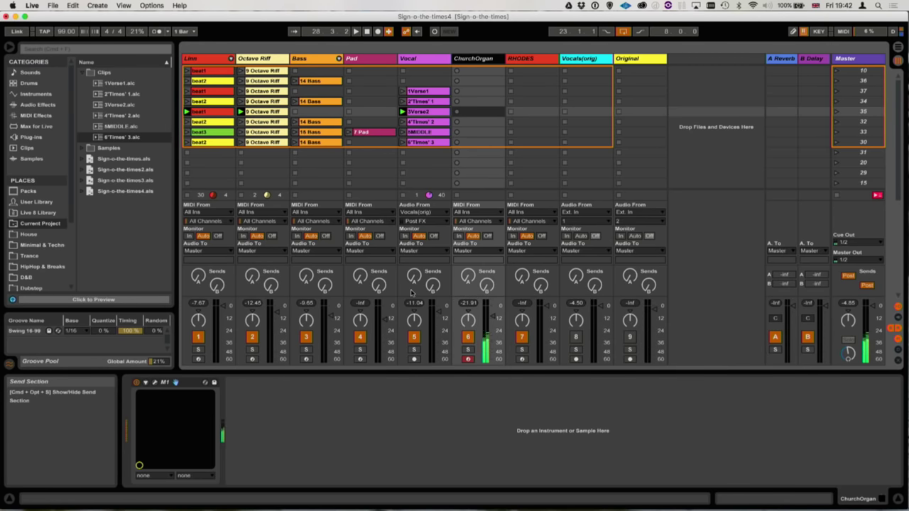
- Bring up the Scale&Chords document in Preview and launch scene 30 with the 6'Times' 3 vocal
key("shift+Tab")
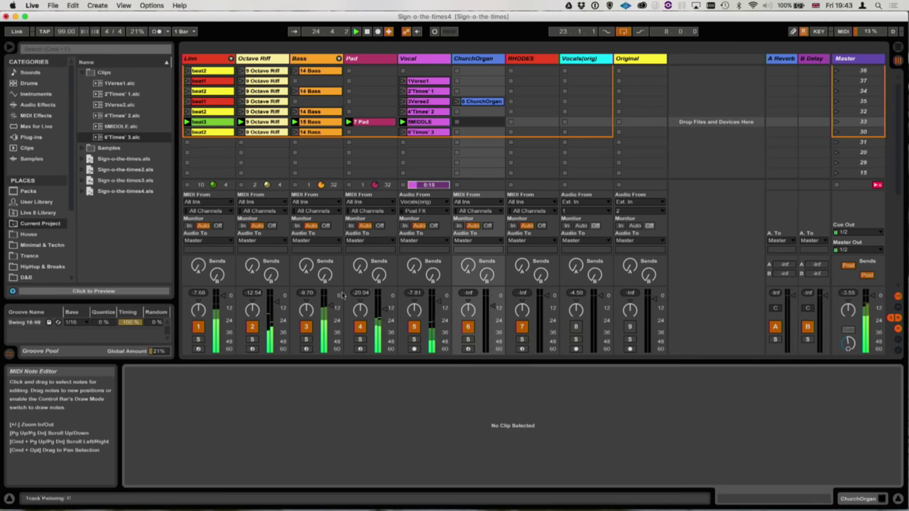
mouse_move(769, 506)
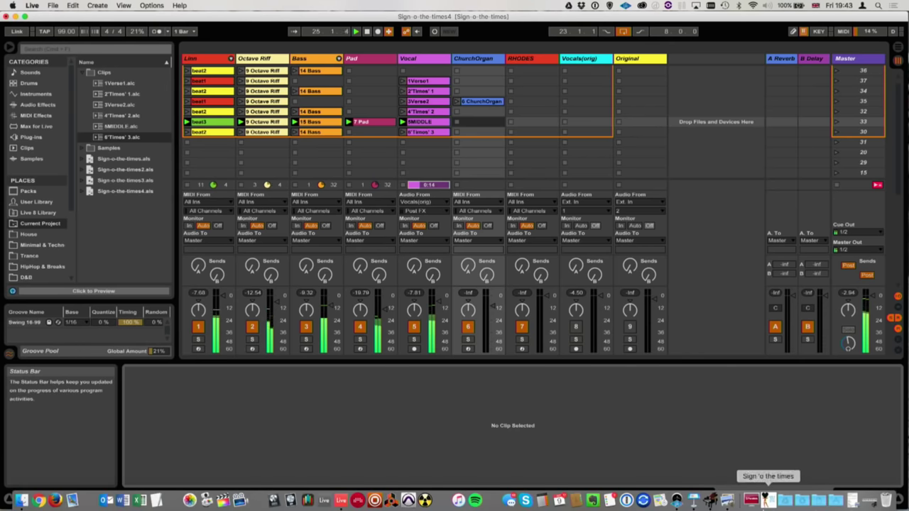
left_click(727, 500)
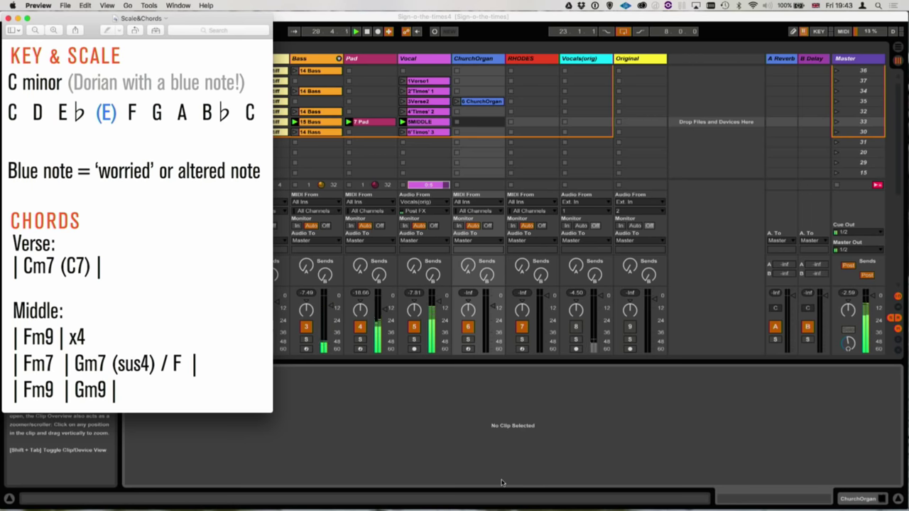
key("Down")
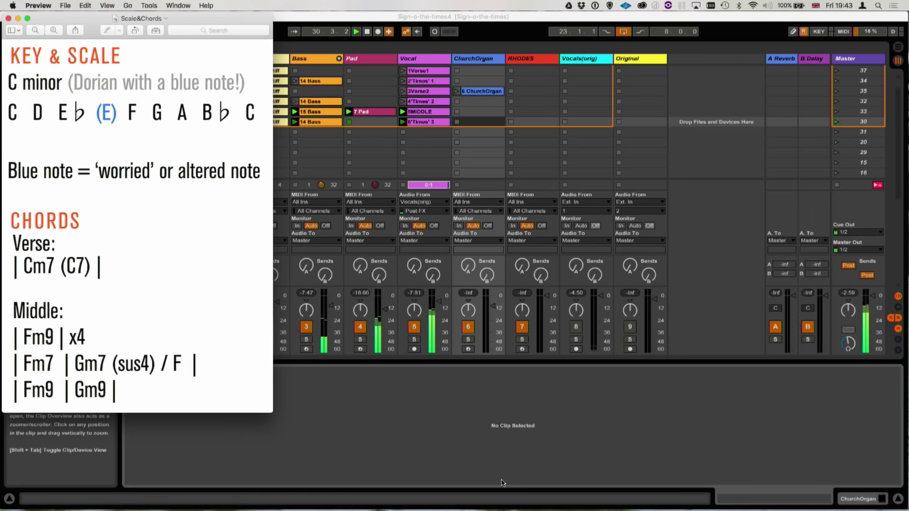